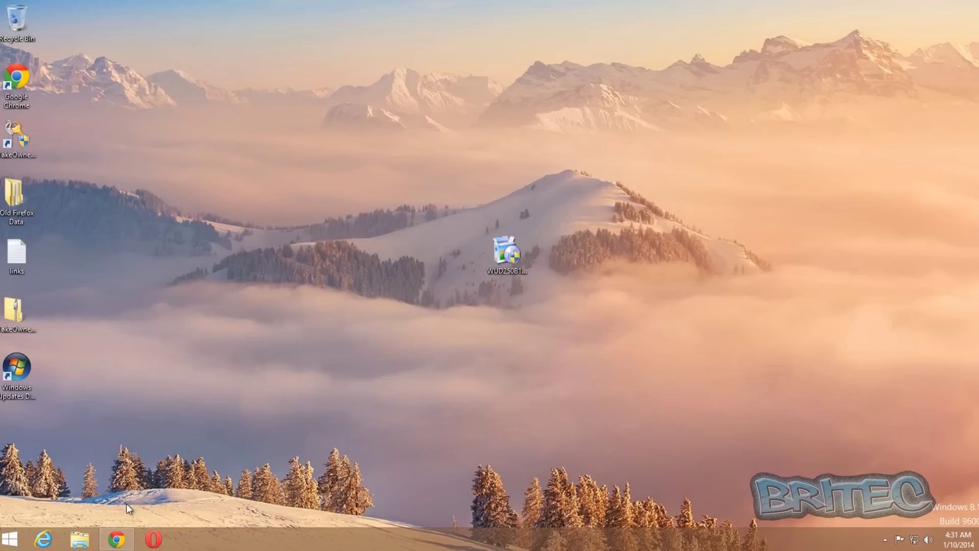
# Step: Show the site's Update Lists table in Chrome, then minimise the browser to the desktop
pyautogui.click(116, 539)
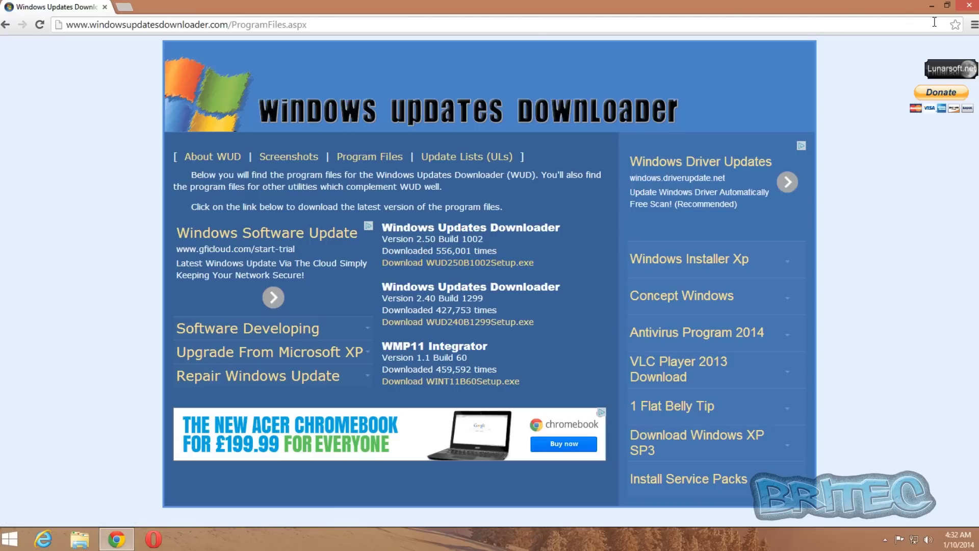
pyautogui.click(474, 158)
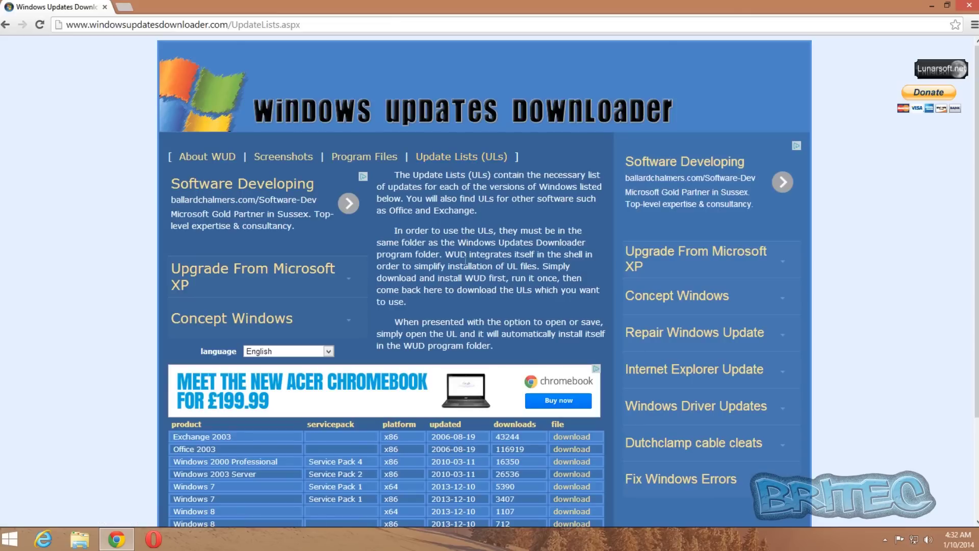
pyautogui.scroll(-3, 465, 260)
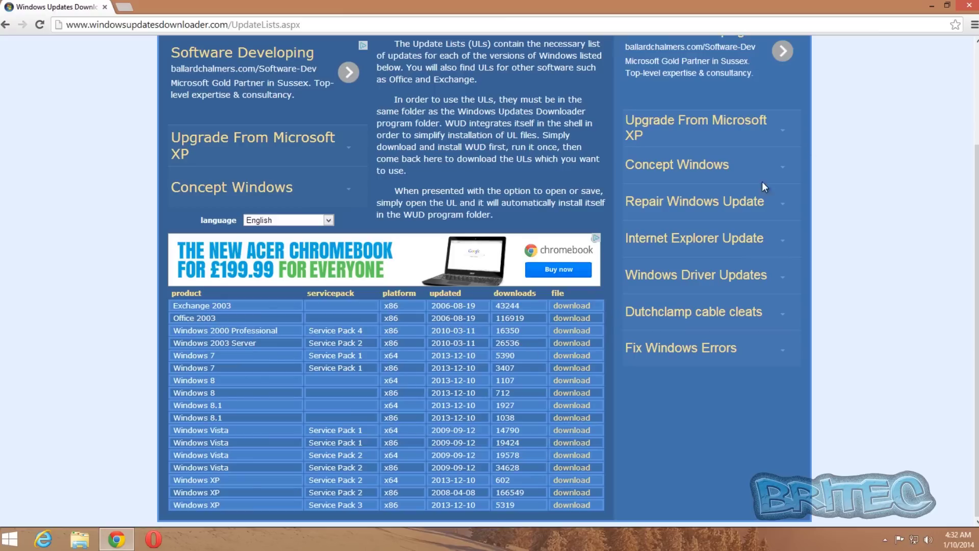
pyautogui.click(932, 6)
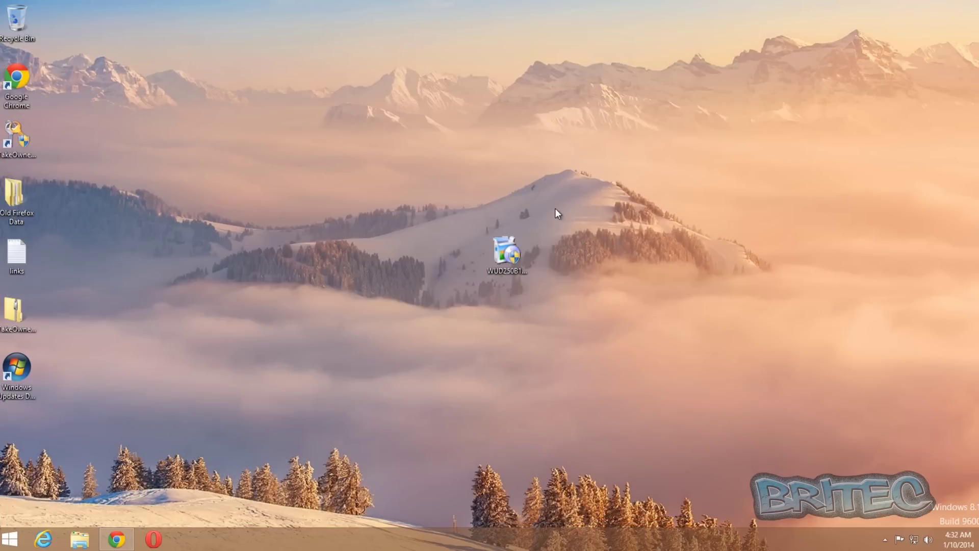
# Step: Arrange the setup file and WUD shortcut on the desktop, then launch Windows Updates Downloader
pyautogui.moveTo(470, 243); pyautogui.dragTo(462, 253)
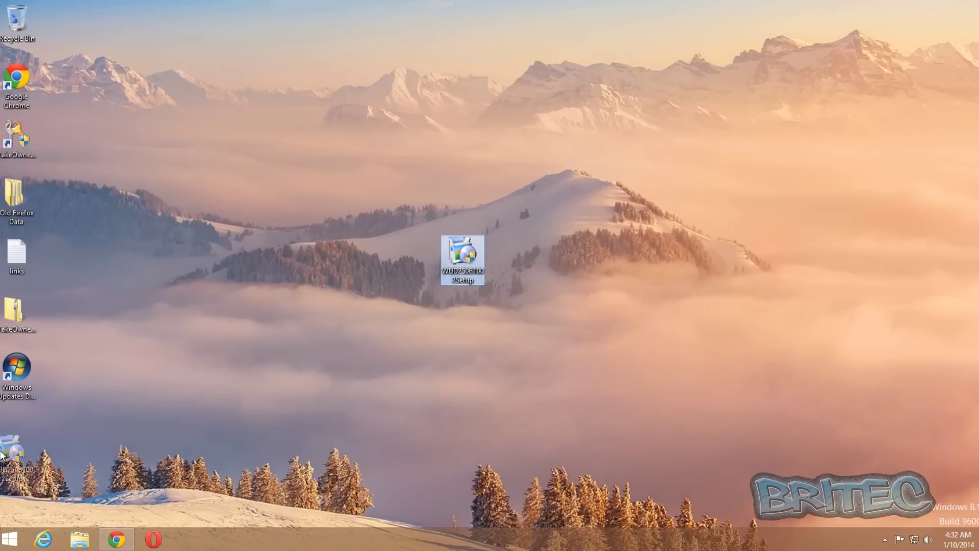
pyautogui.moveTo(16, 366); pyautogui.dragTo(455, 185)
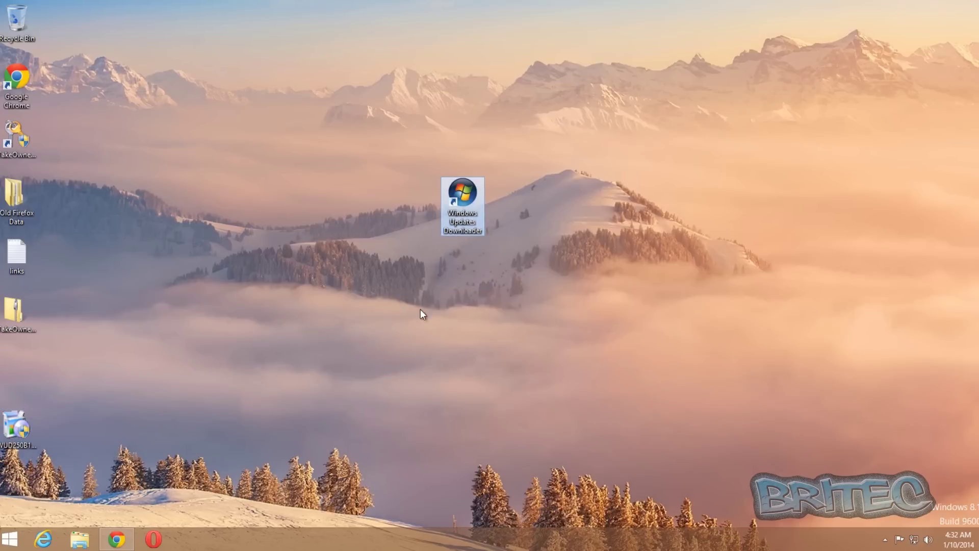
pyautogui.doubleClick(467, 191)
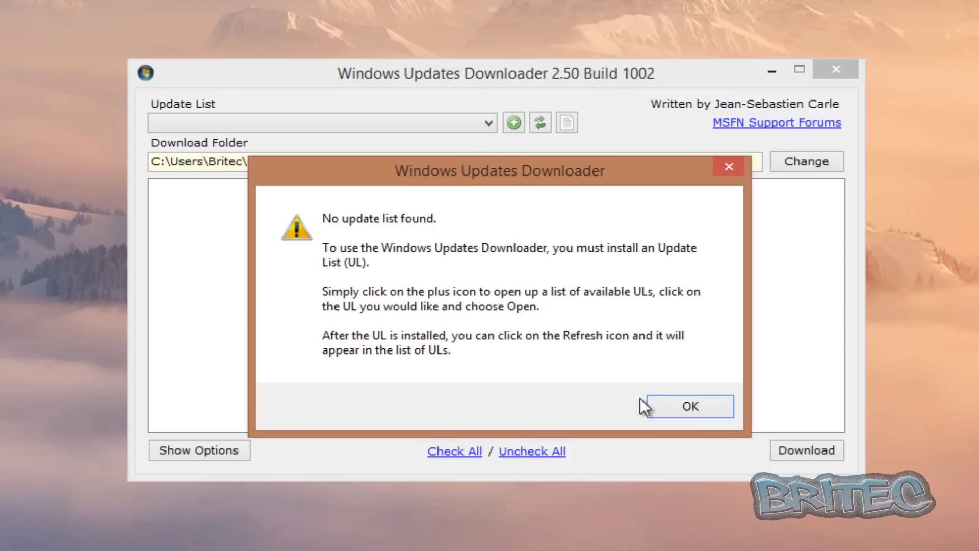
# Step: Download the Windows 8 x86 .ulz list from the website's update lists page and install it
pyautogui.click(692, 408)
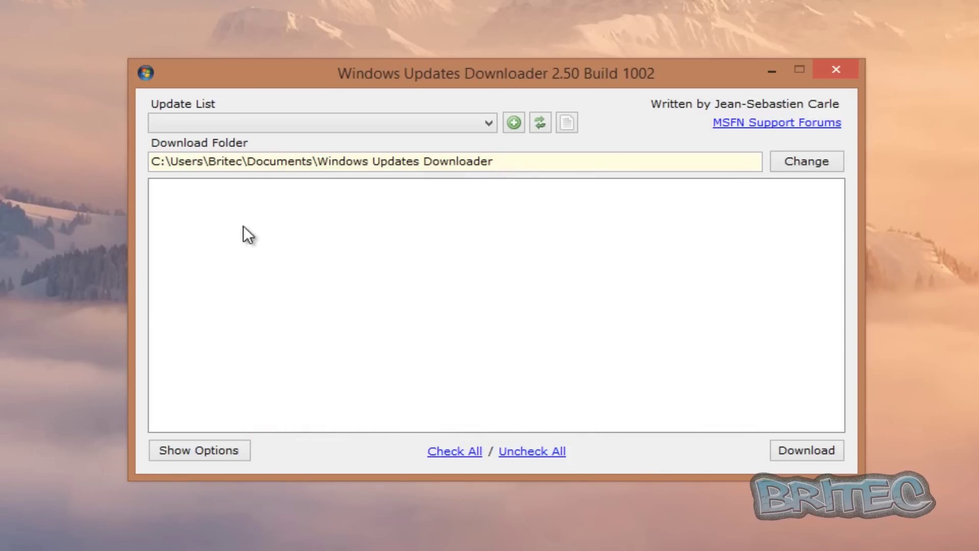
pyautogui.click(513, 122)
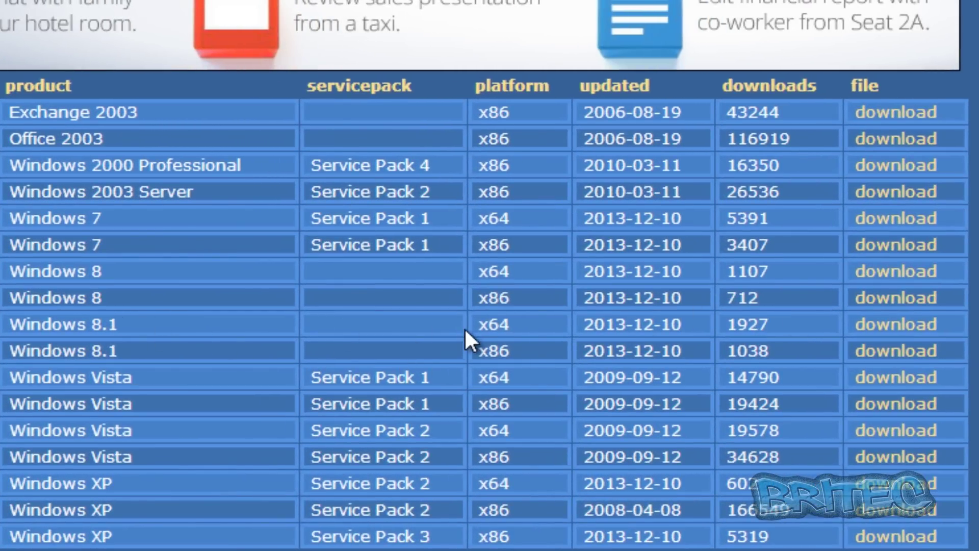
pyautogui.click(902, 355)
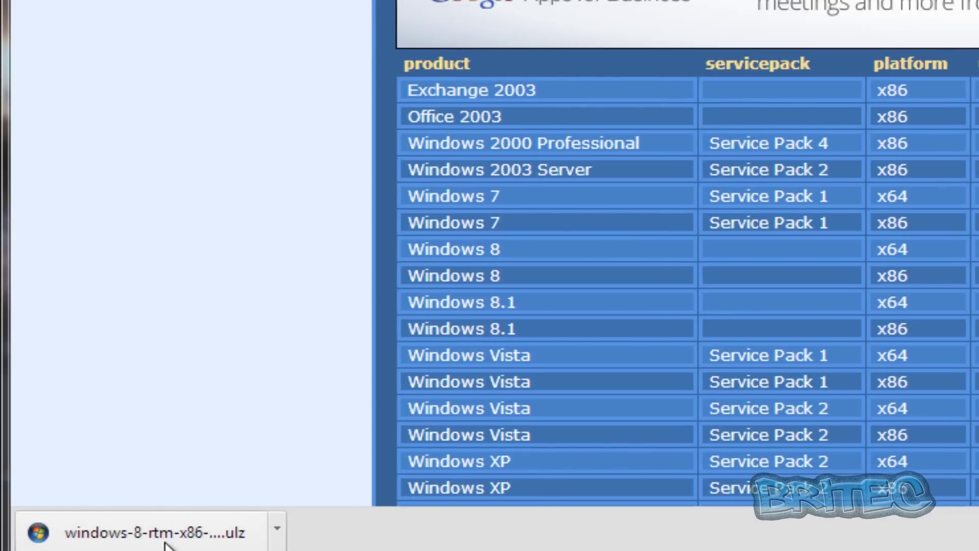
pyautogui.click(161, 541)
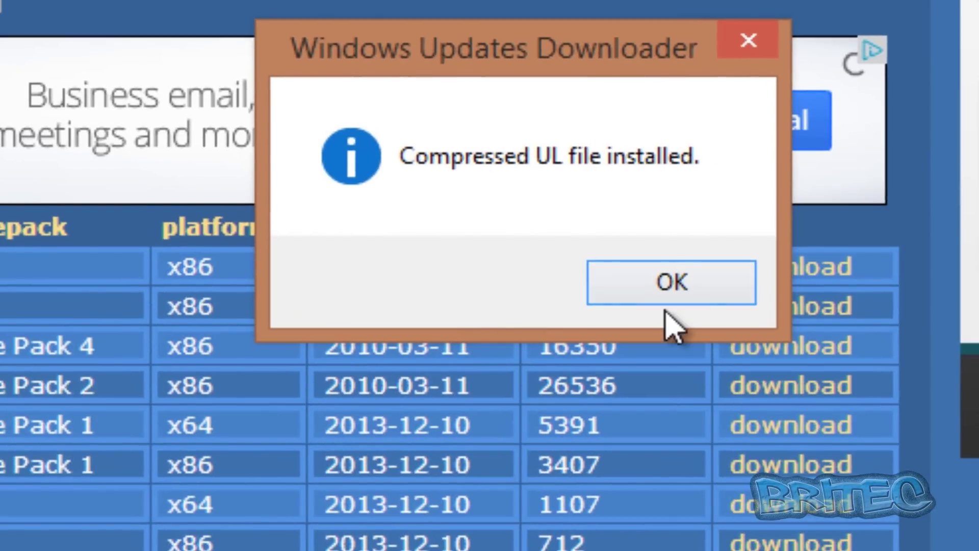
pyautogui.click(668, 291)
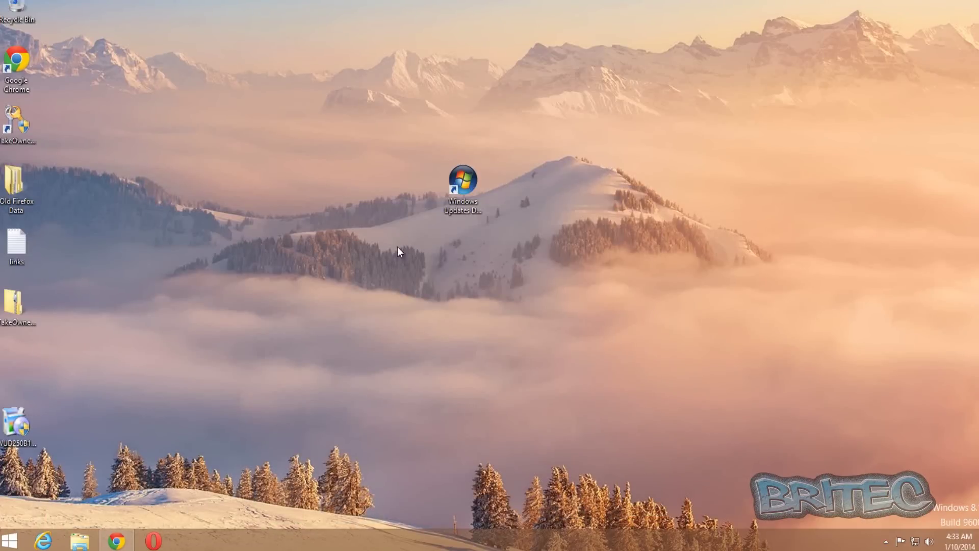
# Step: Reopen WUD, tick all categories, and review the Security, Non-Security, .NET 4.5 and Optional groups
pyautogui.doubleClick(464, 182)
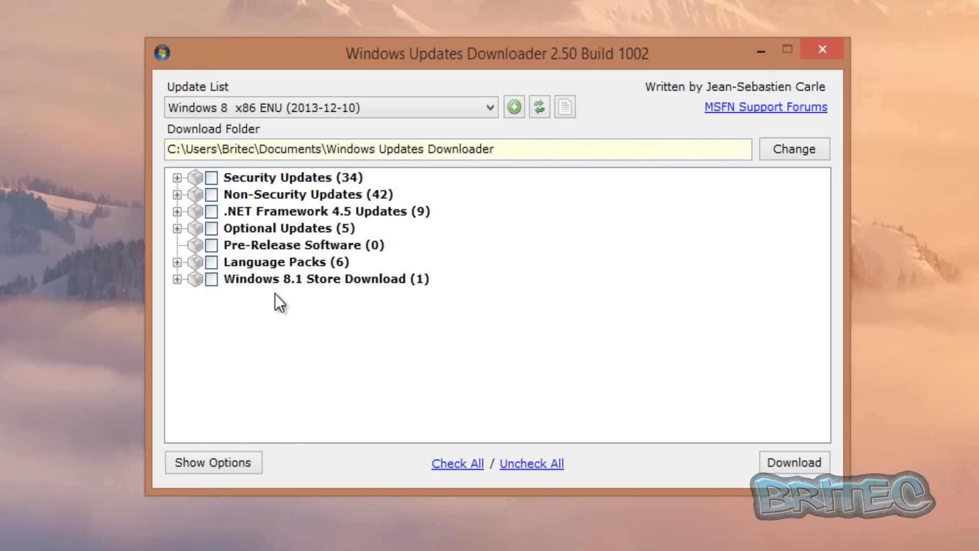
pyautogui.click(451, 467)
pyautogui.click(174, 177)
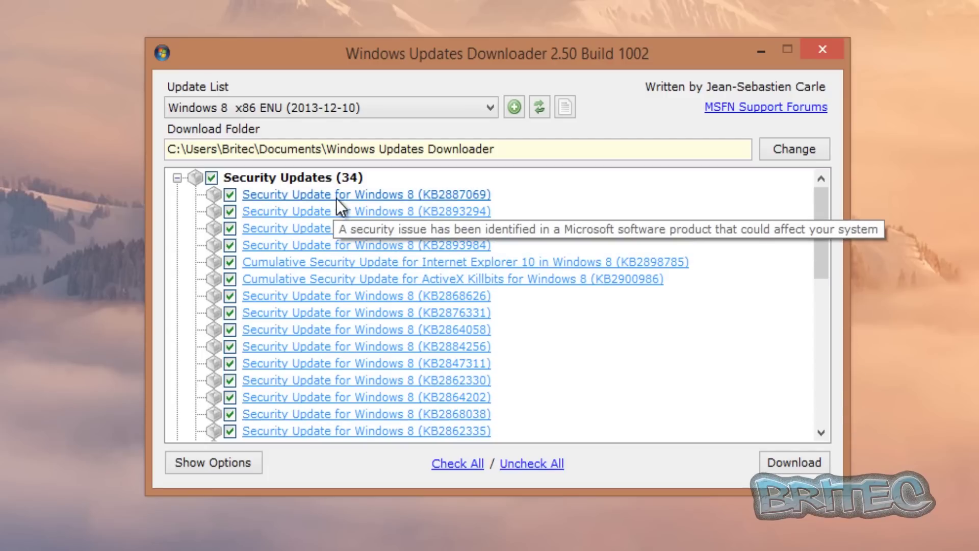
pyautogui.click(178, 177)
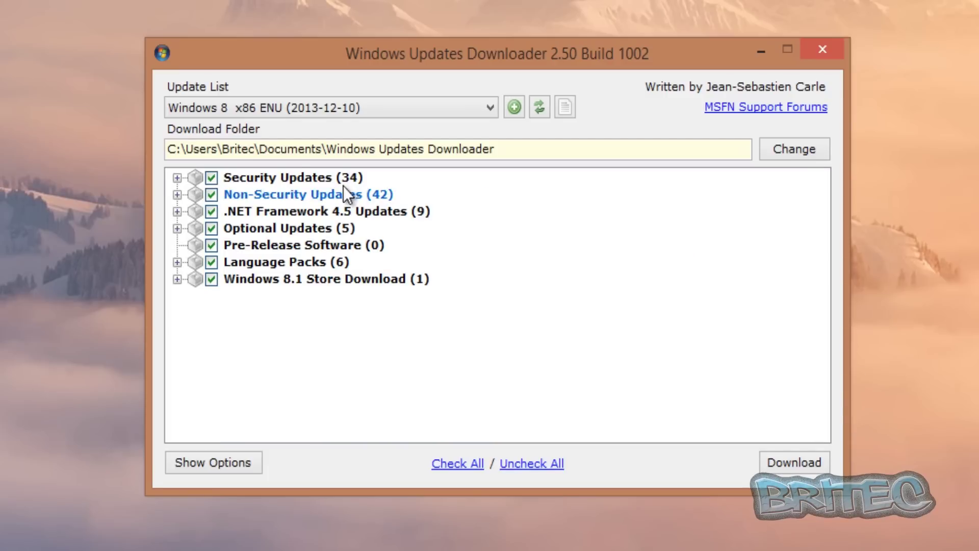
pyautogui.click(177, 195)
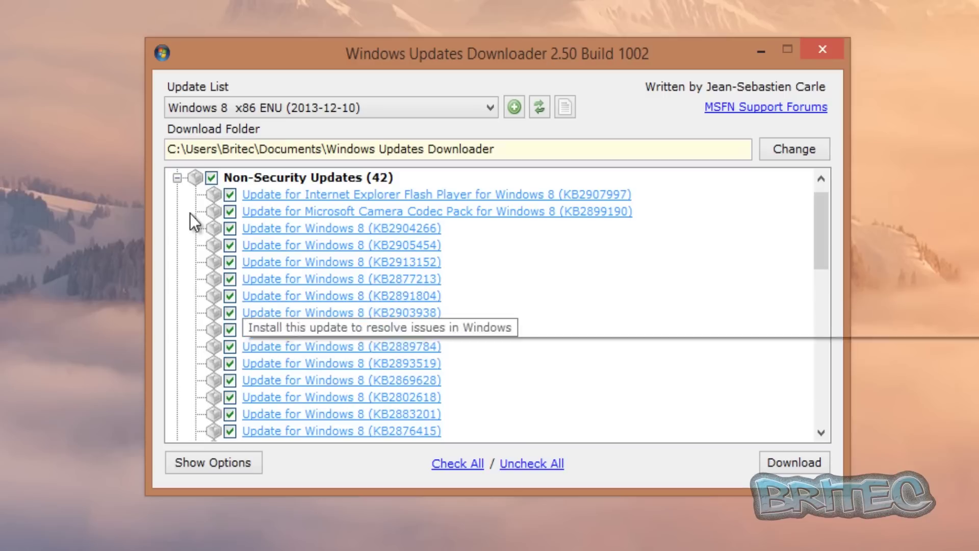
pyautogui.click(176, 177)
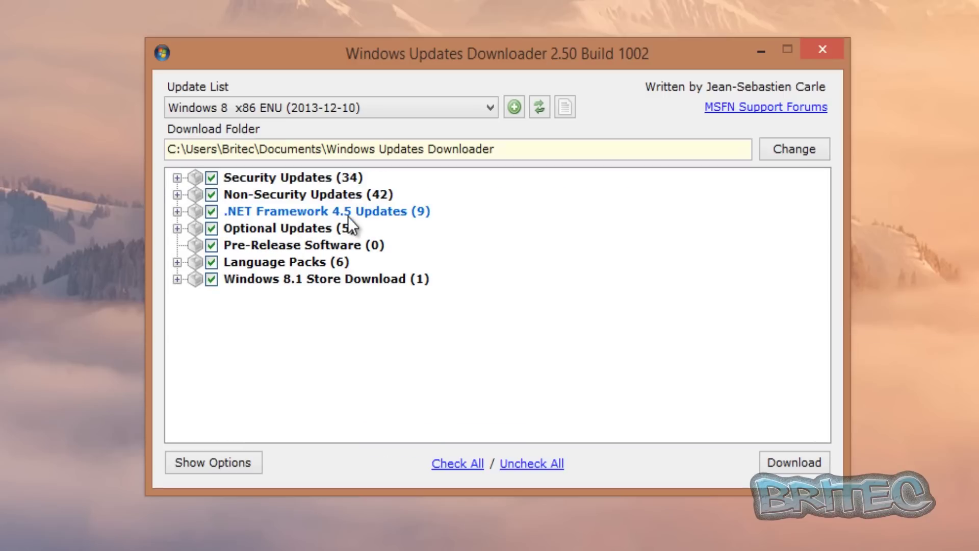
pyautogui.click(177, 211)
pyautogui.click(177, 211)
pyautogui.click(177, 229)
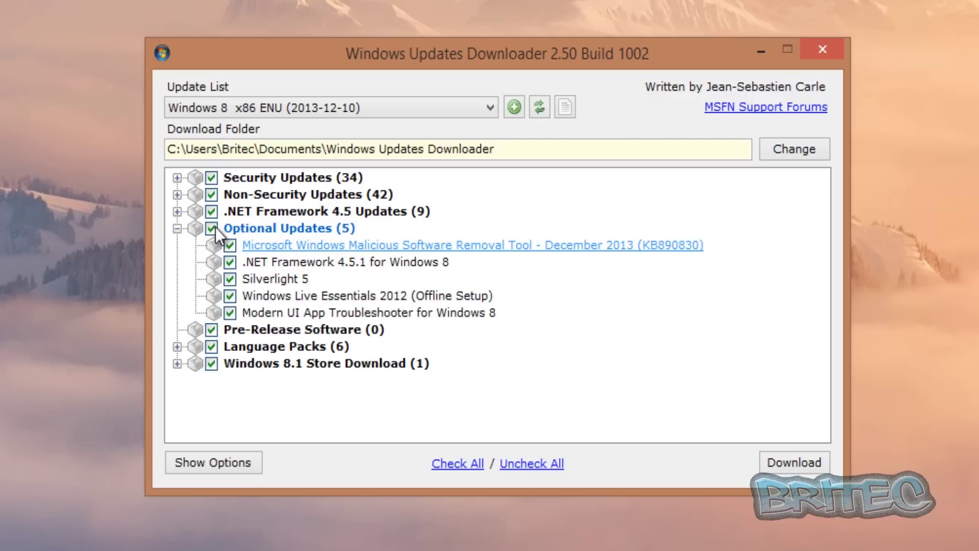
pyautogui.click(176, 228)
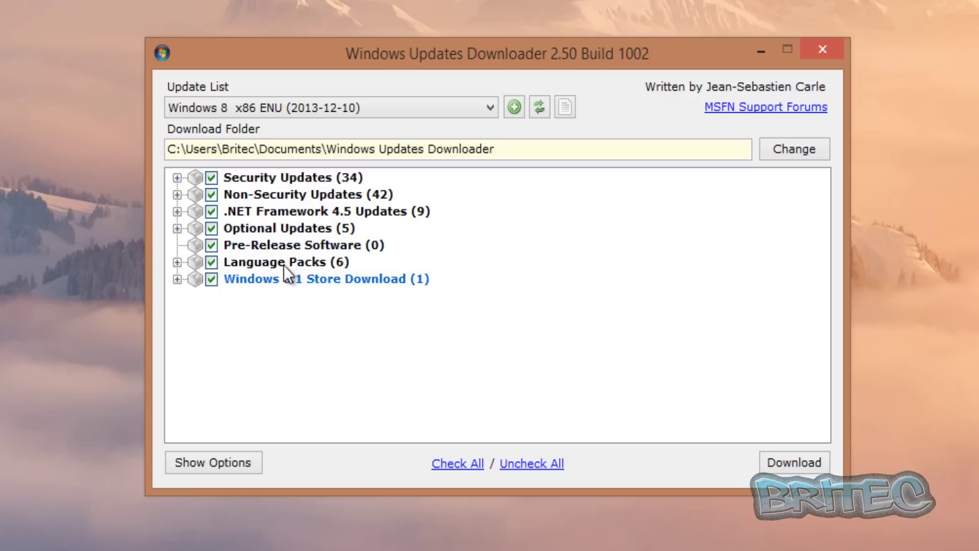
# Step: Exclude Language Packs and the Windows 8.1 Store Download, then start the download
pyautogui.click(176, 262)
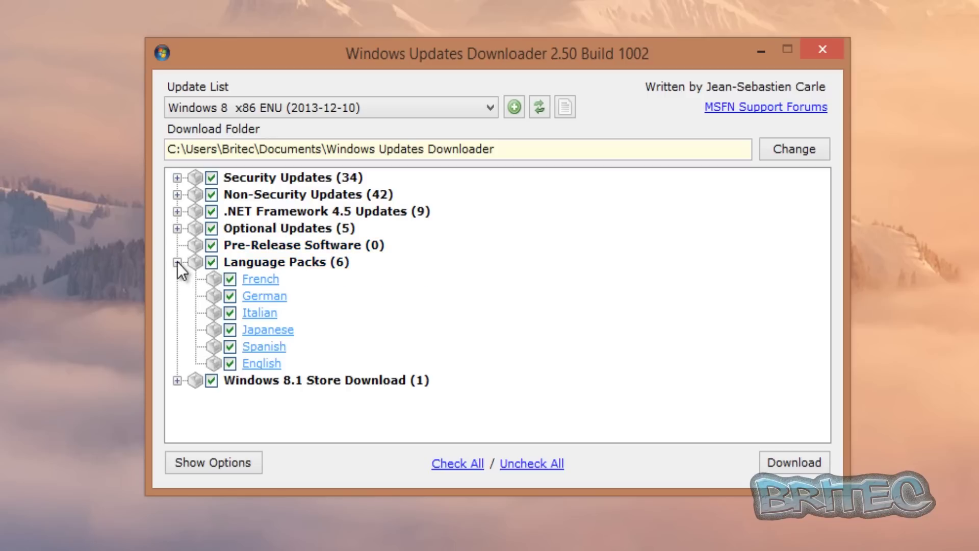
pyautogui.click(177, 262)
pyautogui.click(210, 262)
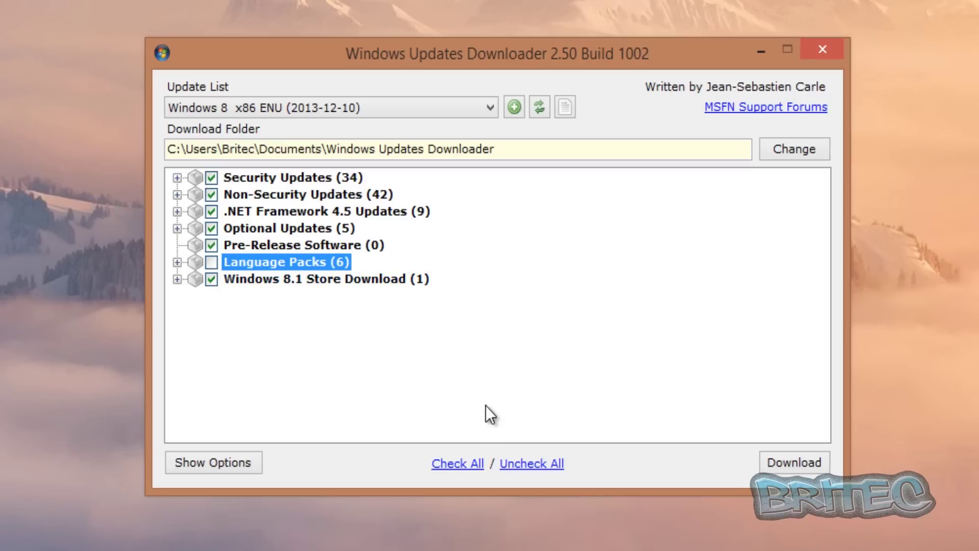
pyautogui.click(211, 279)
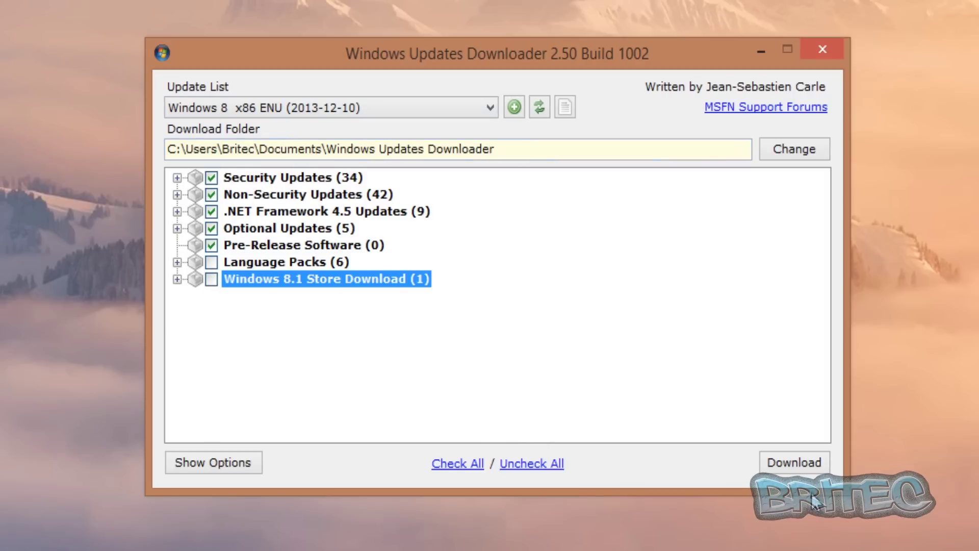
pyautogui.click(797, 466)
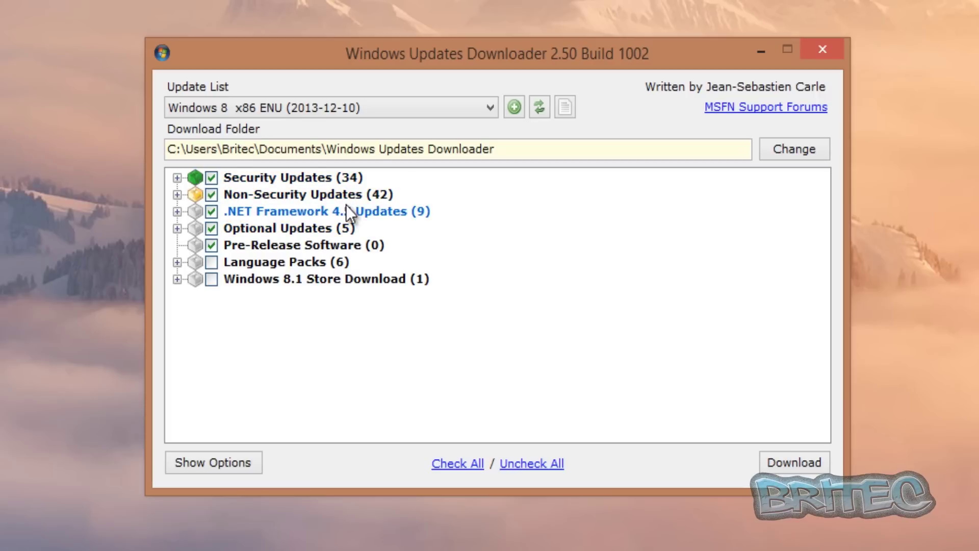
# Step: Check Non-Security Updates progress, collapse the group, and reveal the download and proxy options
pyautogui.click(176, 195)
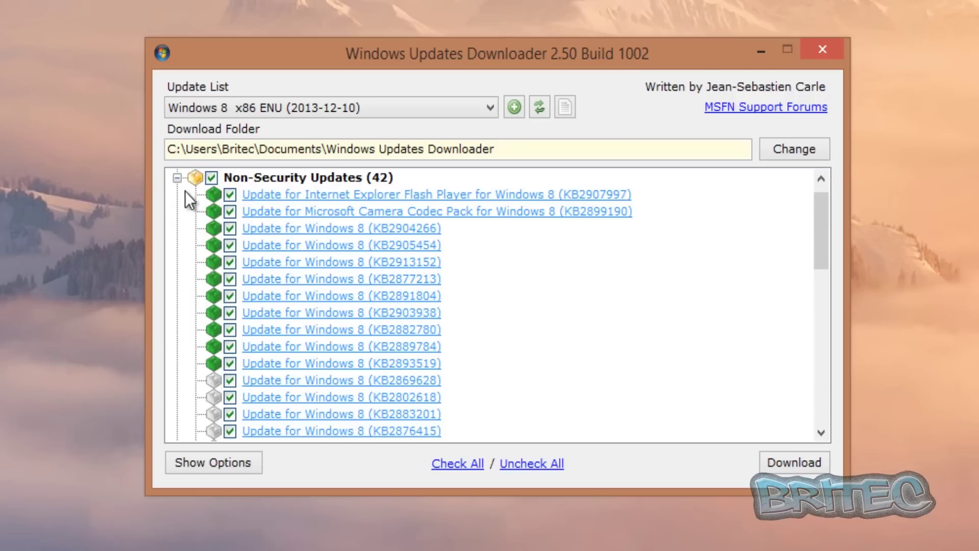
pyautogui.scroll(-4, 320, 378)
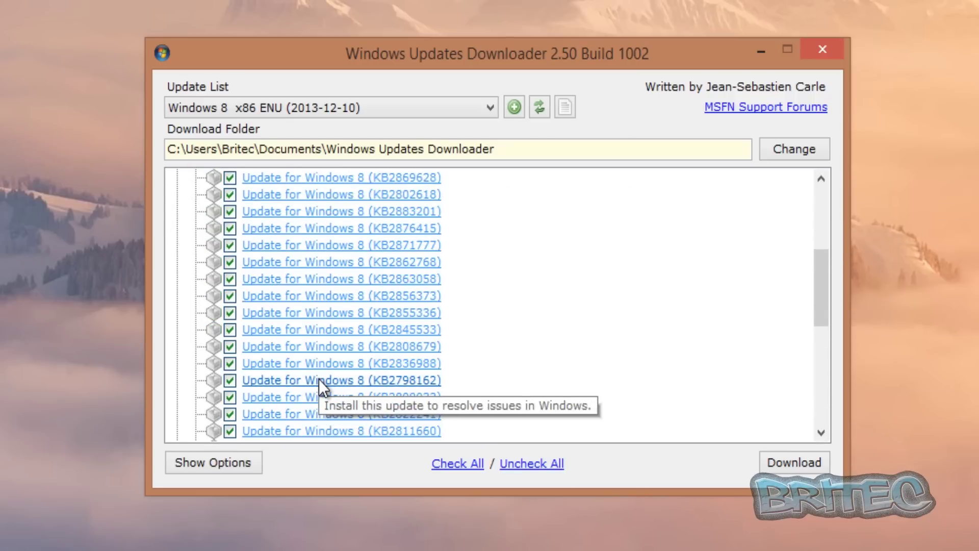
pyautogui.scroll(2, 317, 380)
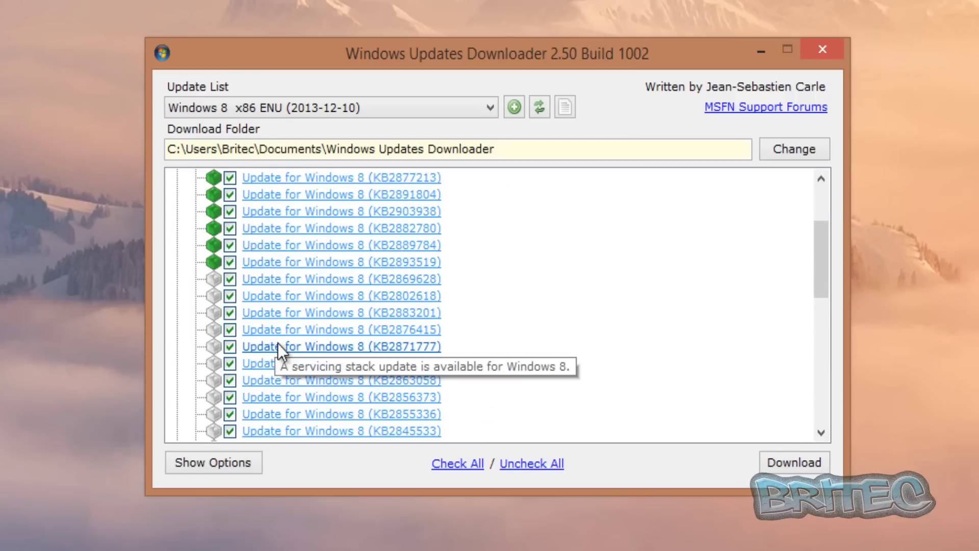
pyautogui.scroll(3, 356, 385)
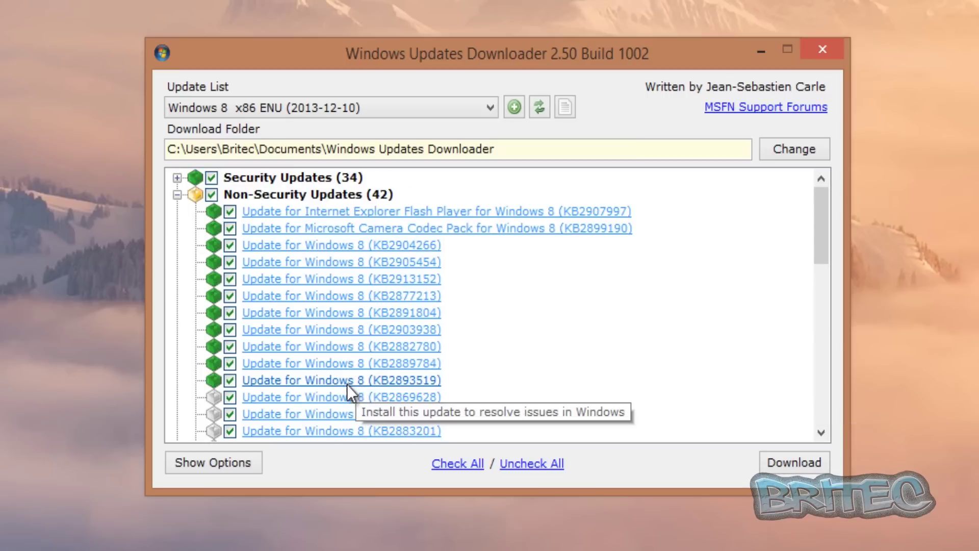
pyautogui.click(177, 195)
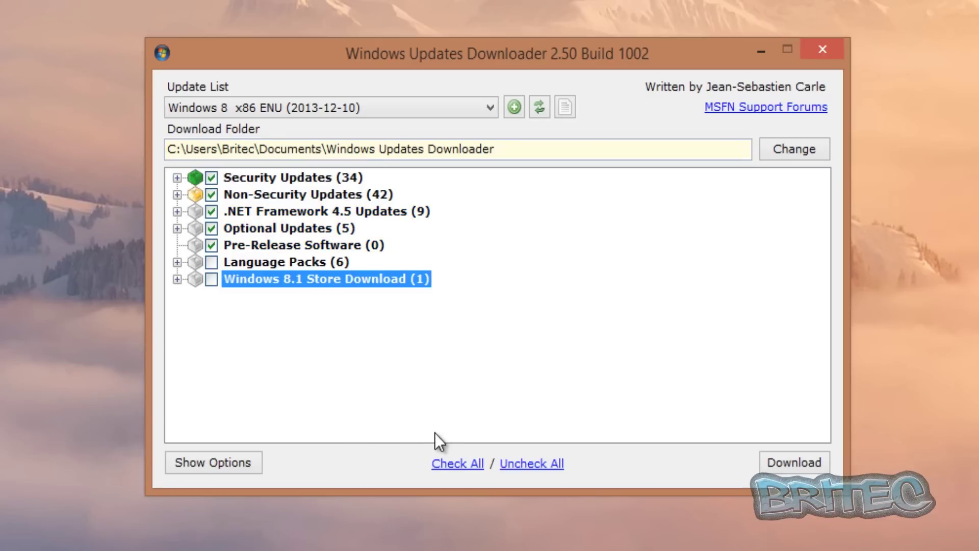
pyautogui.click(231, 468)
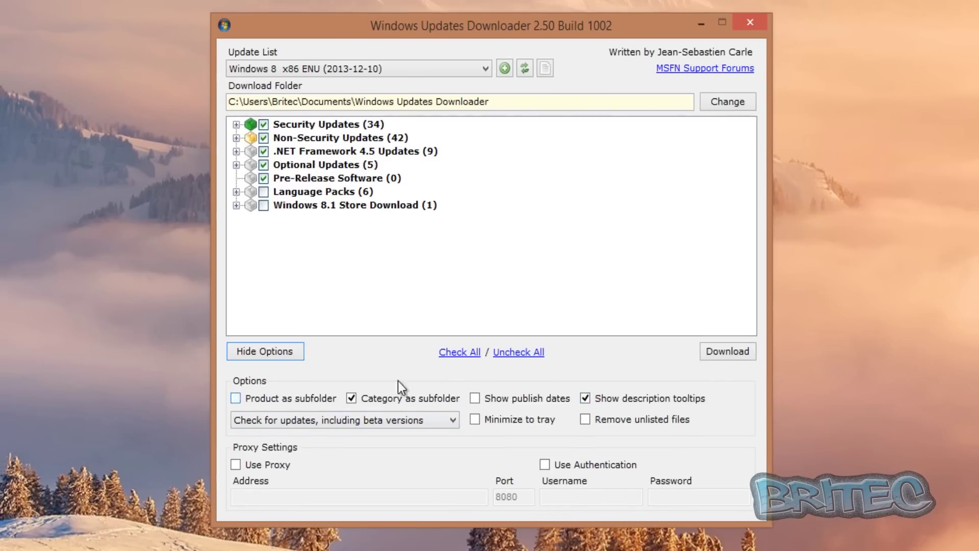
pyautogui.click(256, 351)
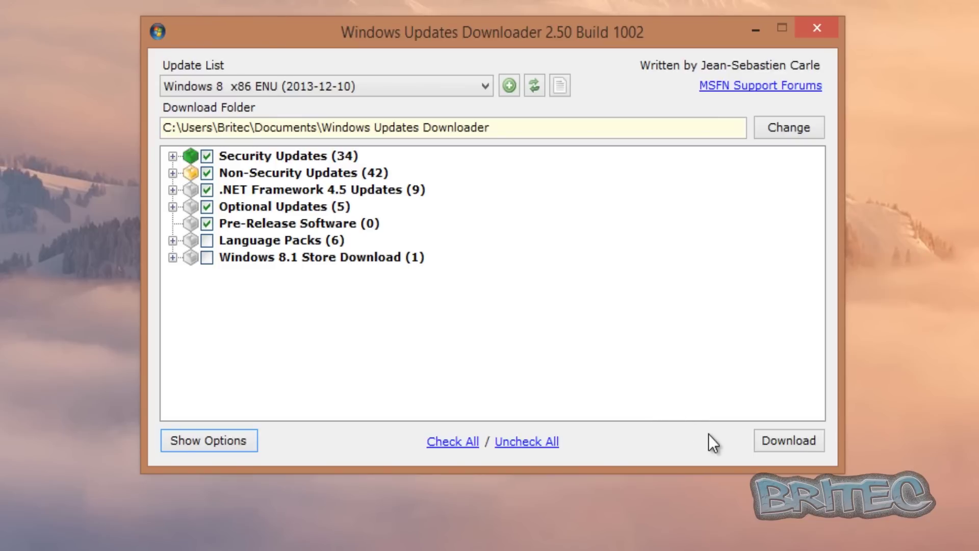
pyautogui.click(561, 85)
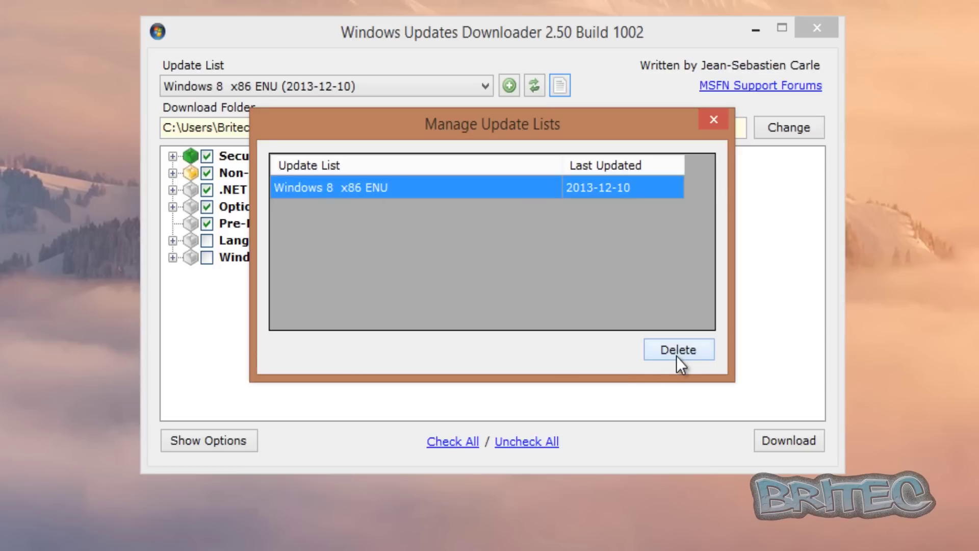
pyautogui.click(716, 125)
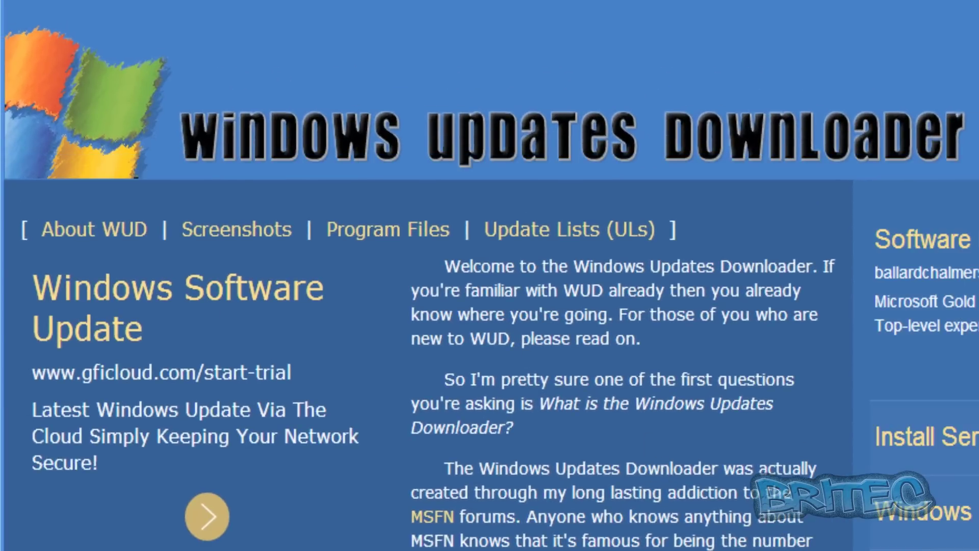
# Step: Fetch the Windows XP Service Pack 3 x86 .ulz list from the Update Lists page and install it
pyautogui.scroll(-5, 489, 275)
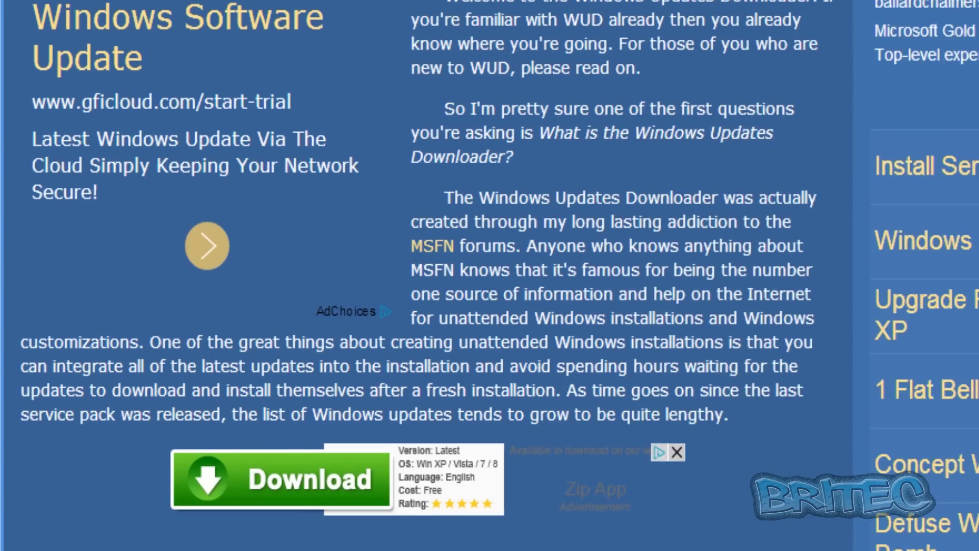
pyautogui.scroll(5, 694, 260)
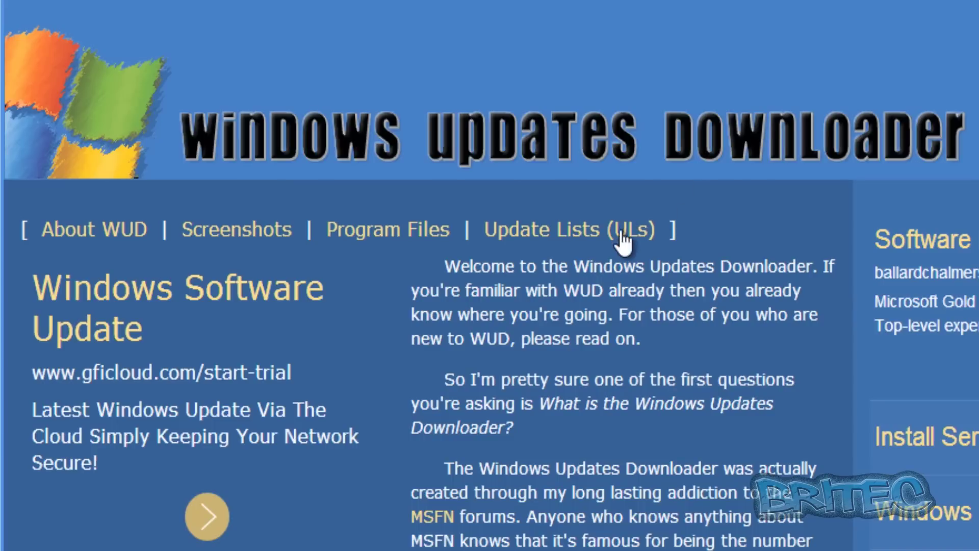
pyautogui.click(615, 239)
pyautogui.scroll(-8, 764, 326)
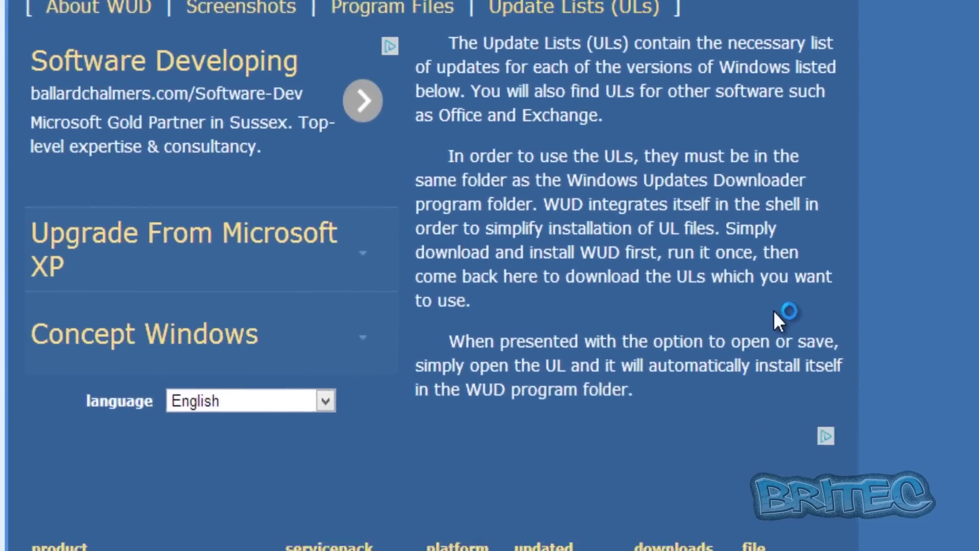
pyautogui.scroll(-5, 612, 235)
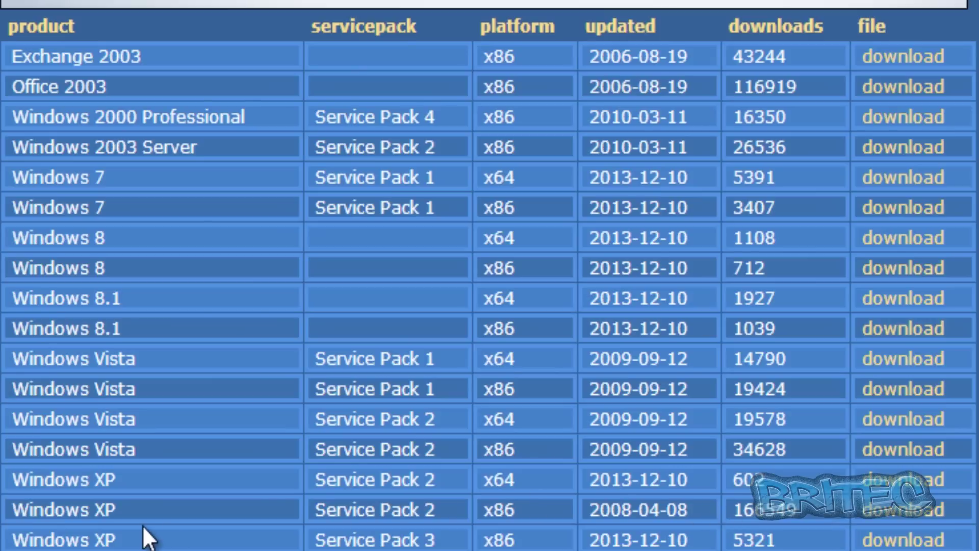
pyautogui.click(926, 542)
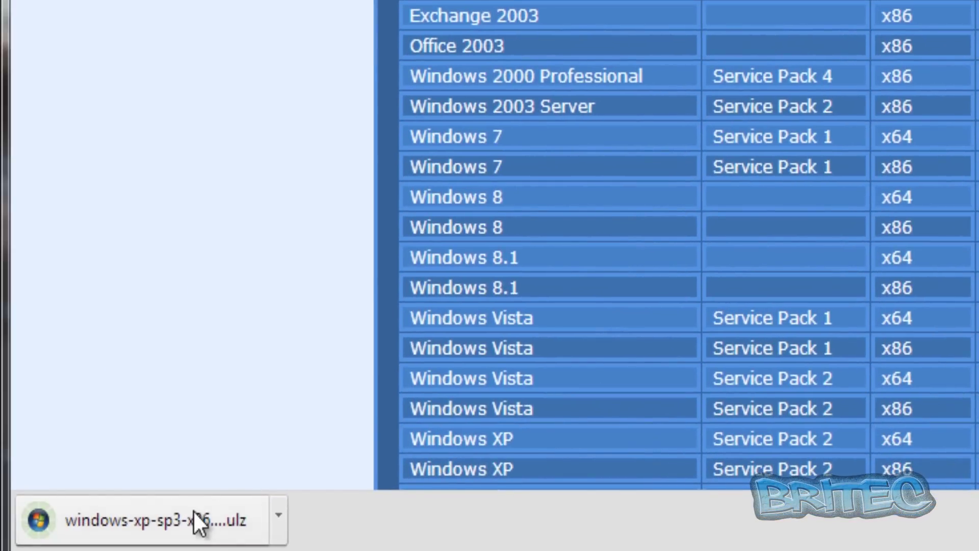
pyautogui.click(193, 510)
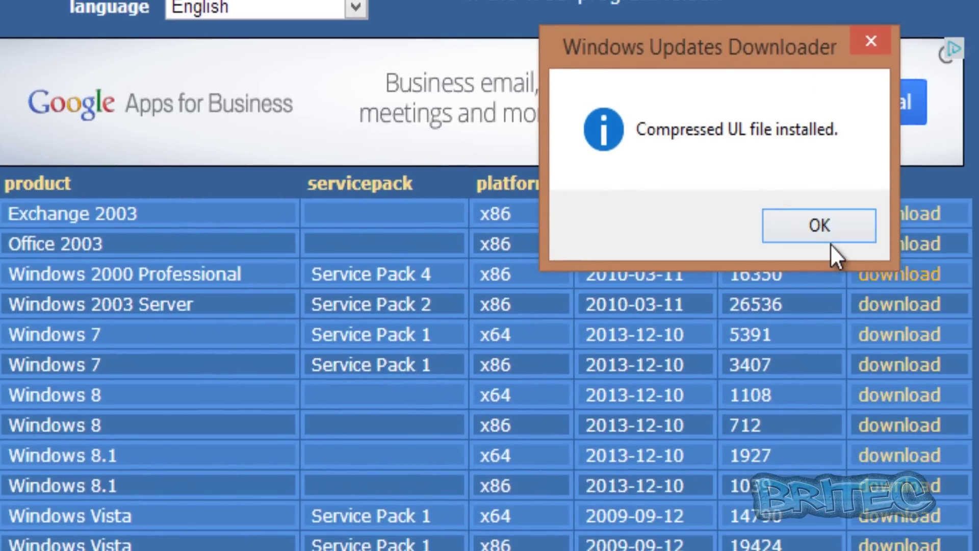
pyautogui.click(831, 230)
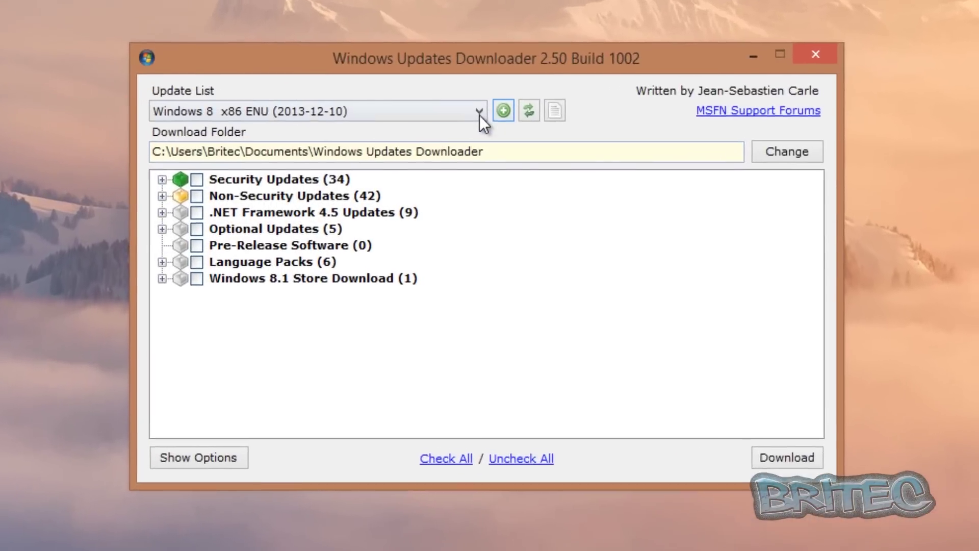
# Step: Select Windows XP Service Pack 3 x86 ENU (2013-12-10) as the active update list
pyautogui.click(482, 131)
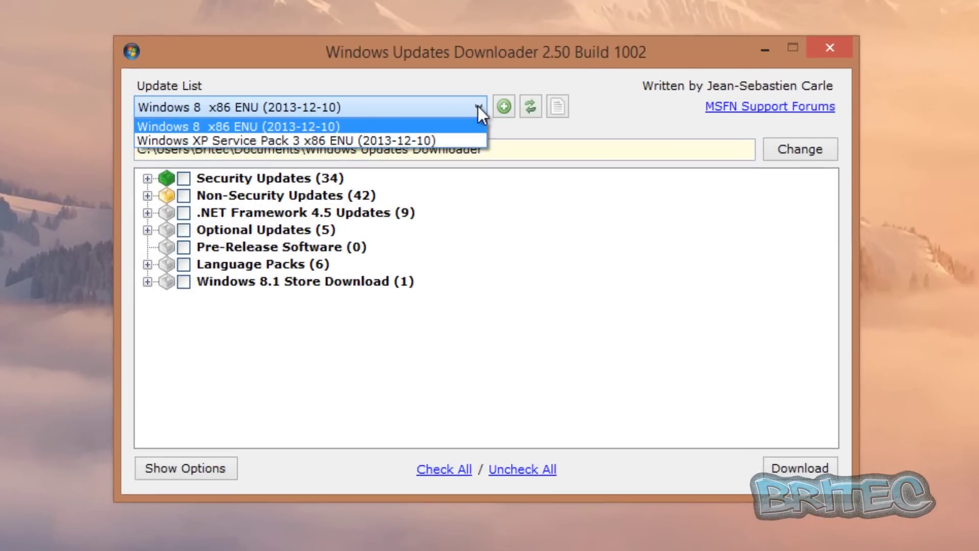
pyautogui.click(419, 141)
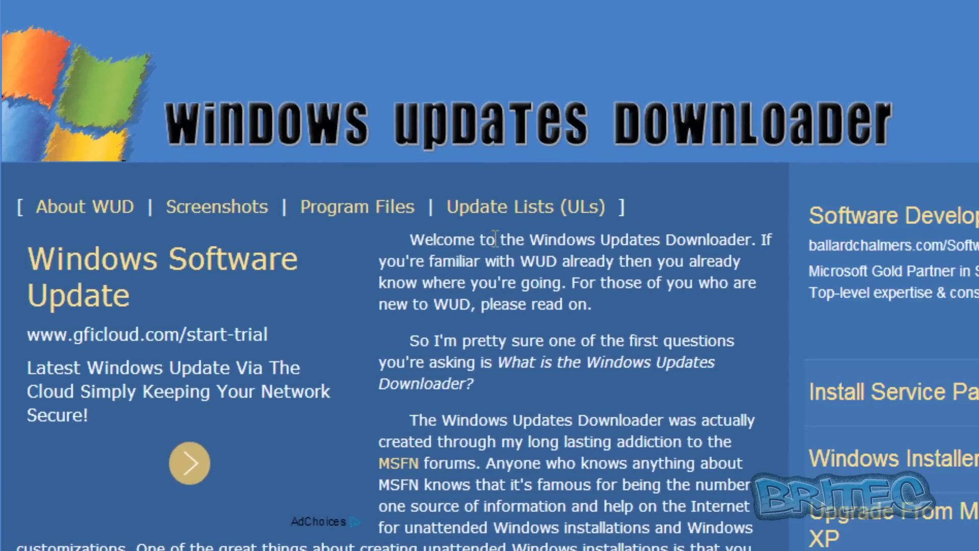
# Step: Fetch the Windows 7 Service Pack 1 x64 .ulz list from the Update Lists page and install it
pyautogui.click(501, 213)
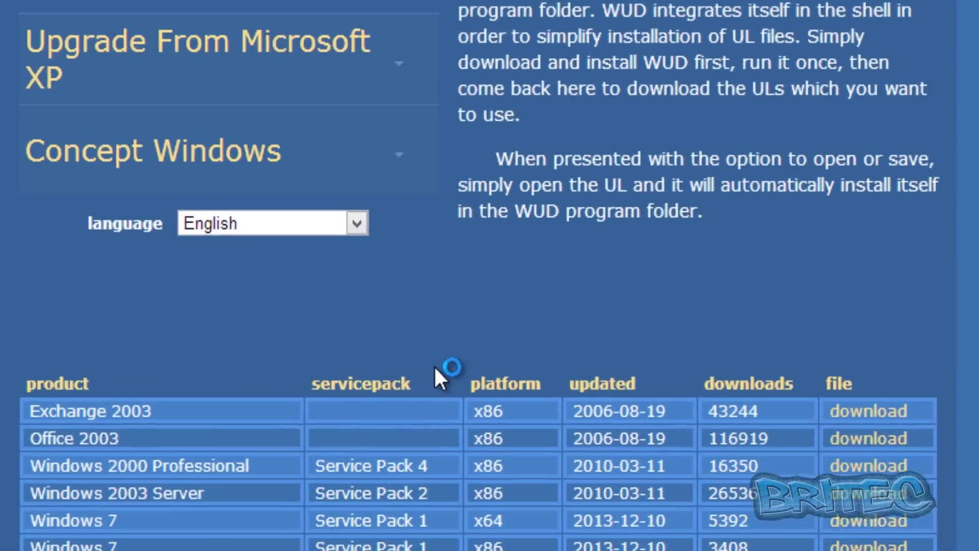
pyautogui.scroll(-5, 450, 334)
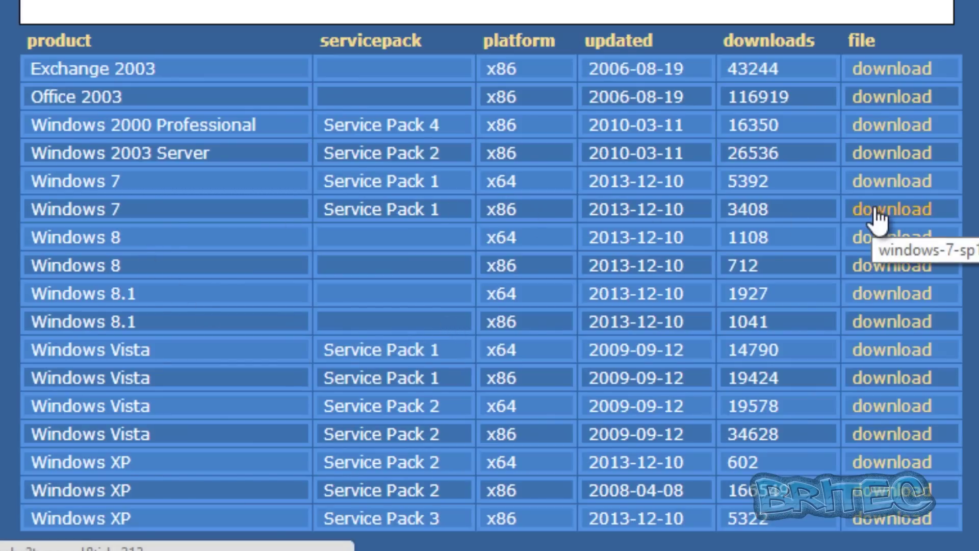
pyautogui.click(887, 193)
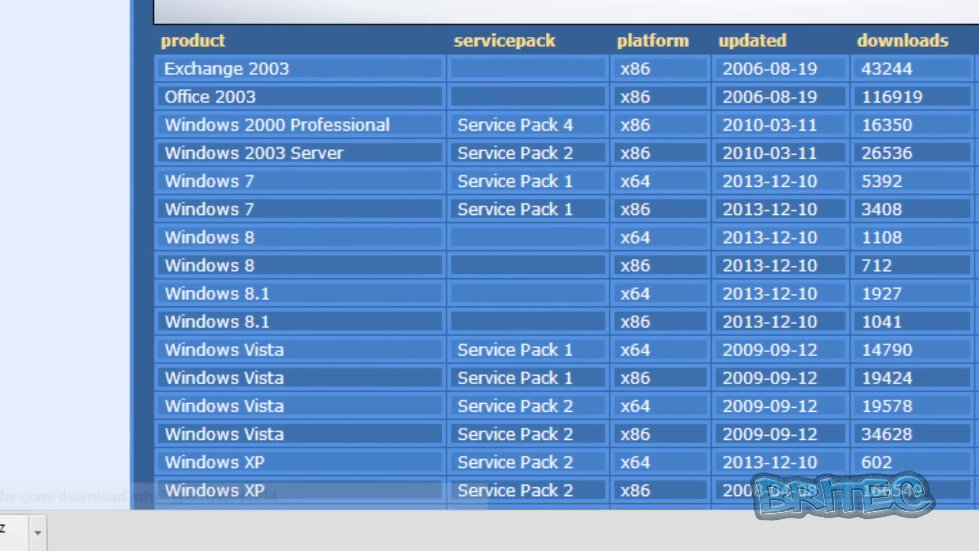
pyautogui.click(15, 532)
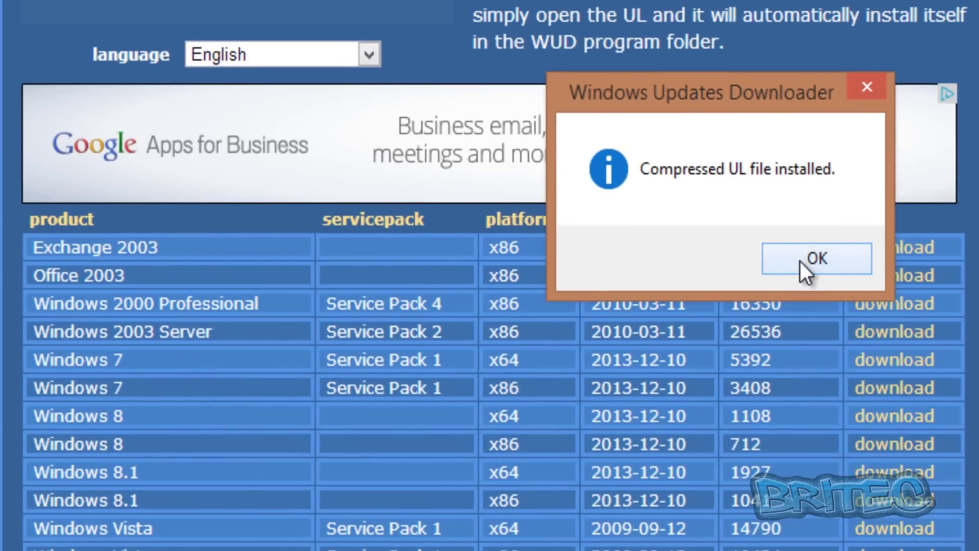
pyautogui.click(920, 201)
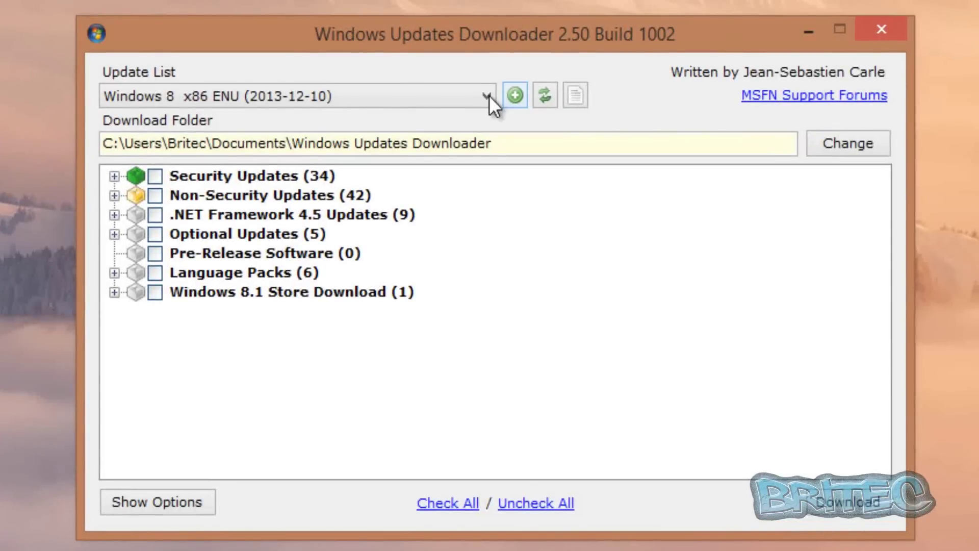
pyautogui.click(487, 96)
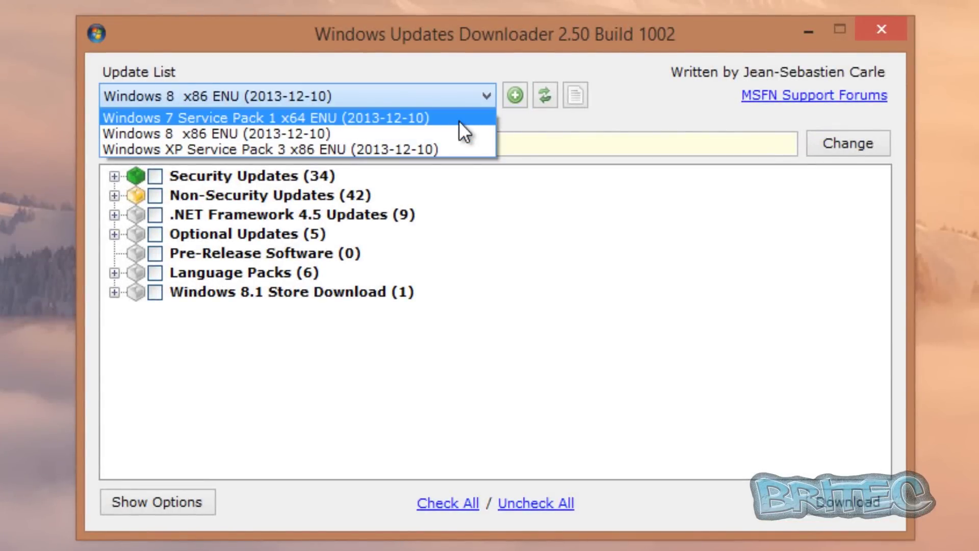
# Step: Switch to the Windows 7 SP1 x64 ENU list, tick Security Updates (79), and download them
pyautogui.click(459, 120)
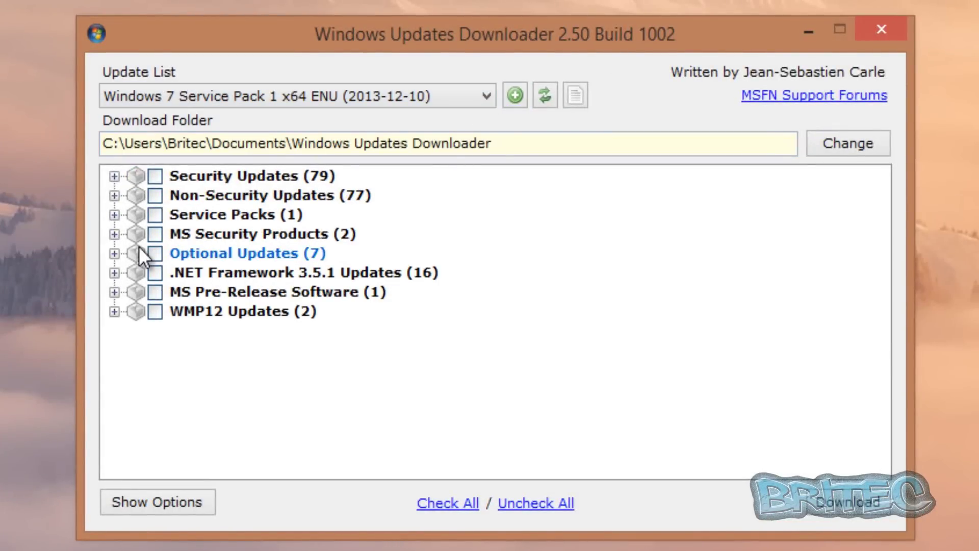
pyautogui.click(156, 176)
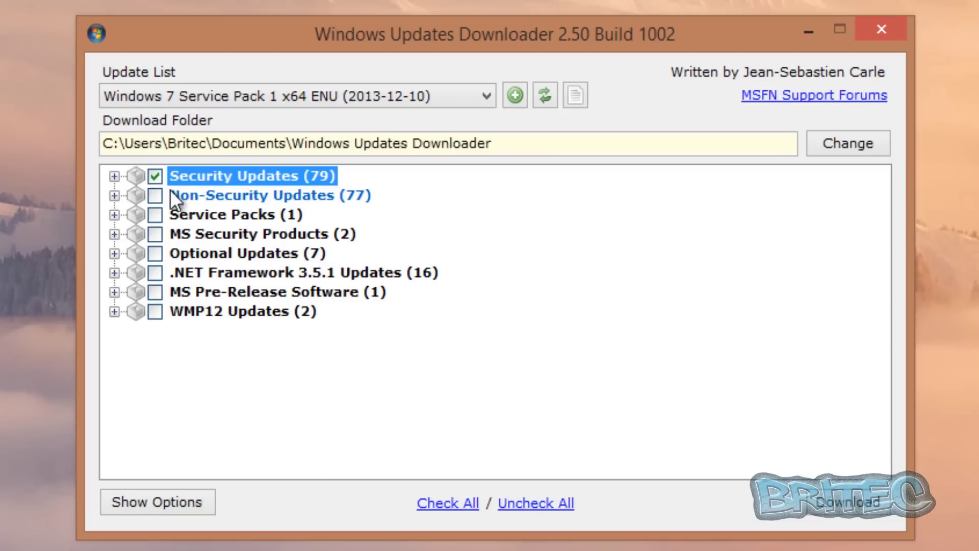
pyautogui.click(836, 502)
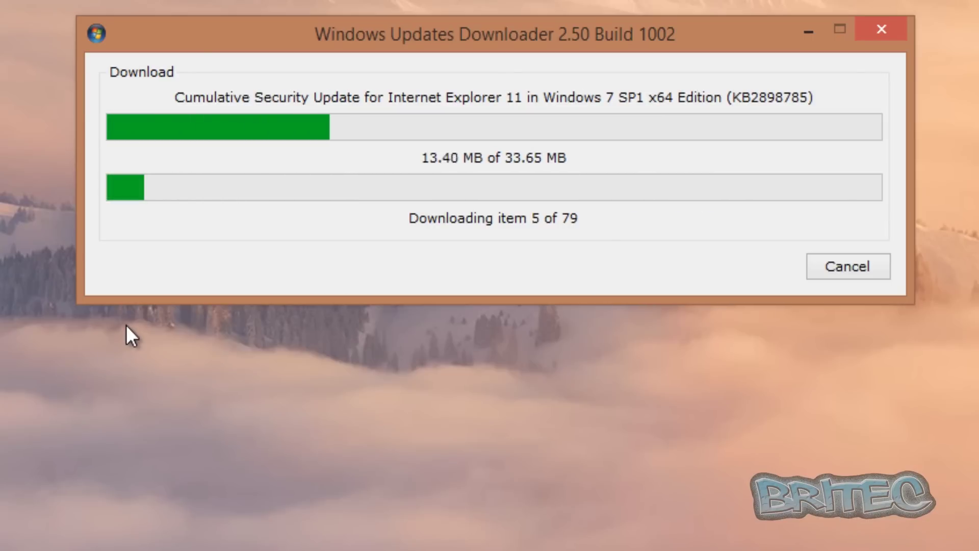
# Step: Cancel the security update download and close Windows Updates Downloader
pyautogui.click(825, 276)
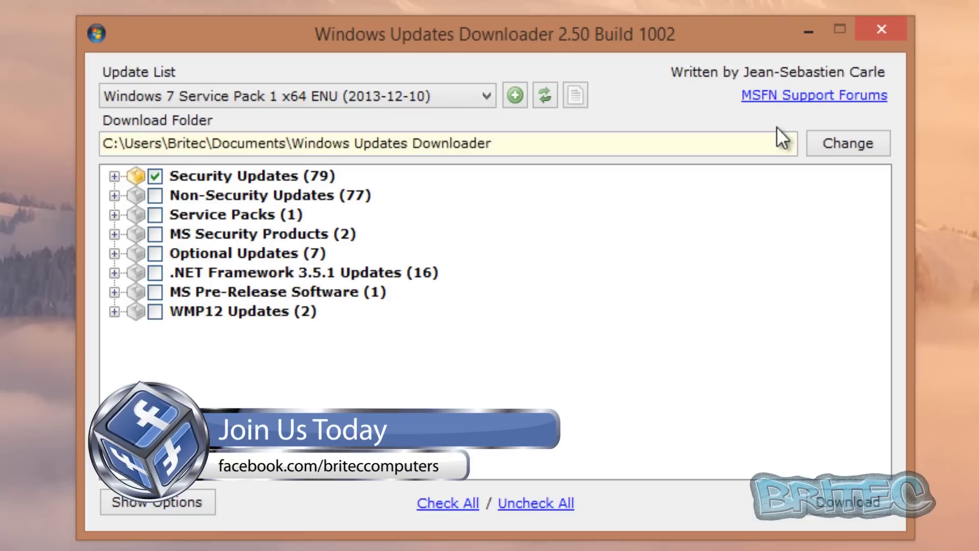
pyautogui.click(882, 30)
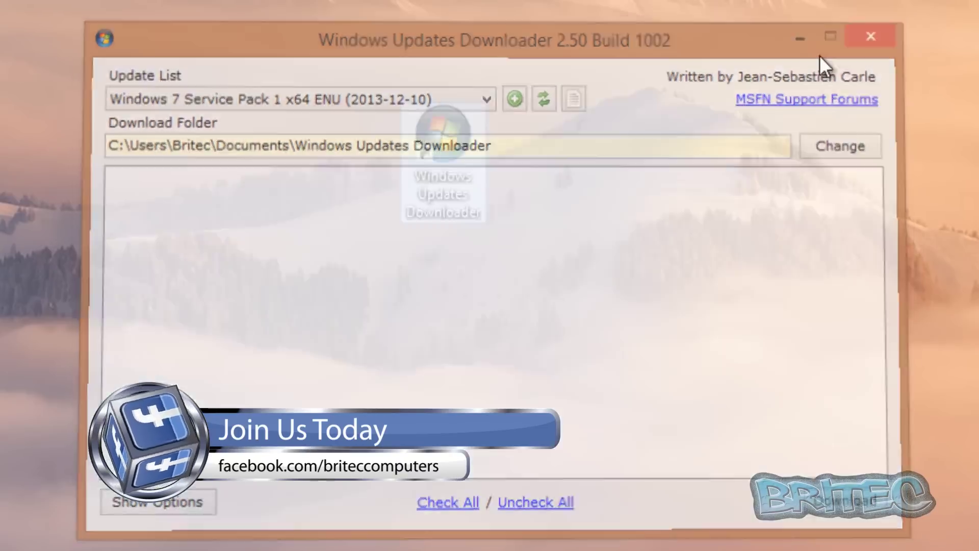